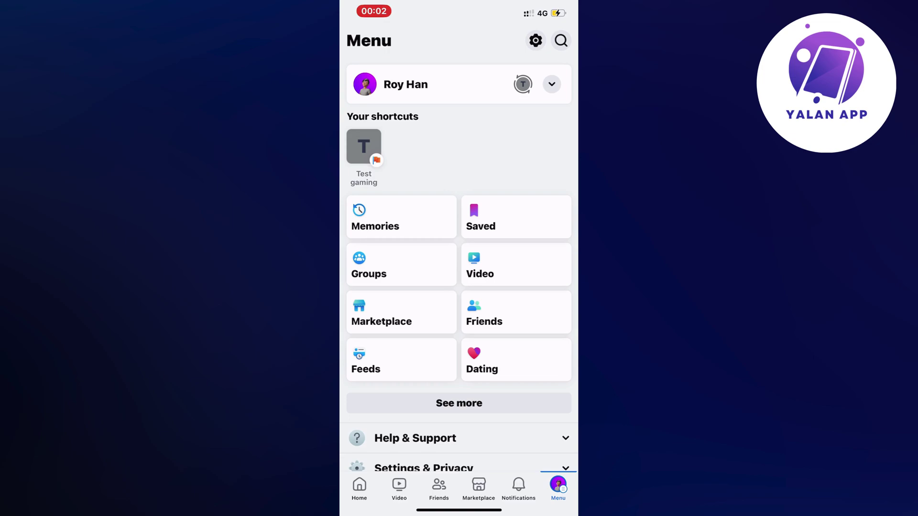
pyautogui.scroll(-3, 459, 249)
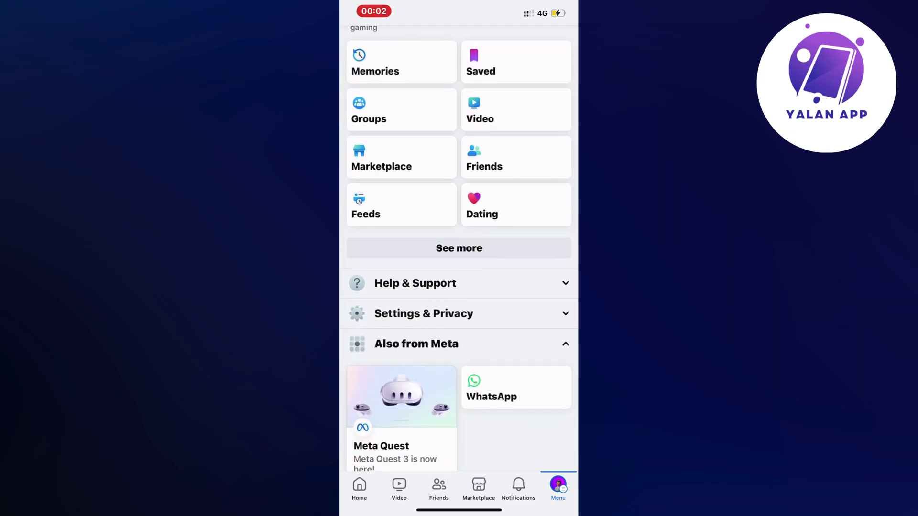
# Step: Expand Help & Support and begin a technical problem report via Report a problem
pyautogui.click(415, 283)
pyautogui.scroll(-3, 459, 258)
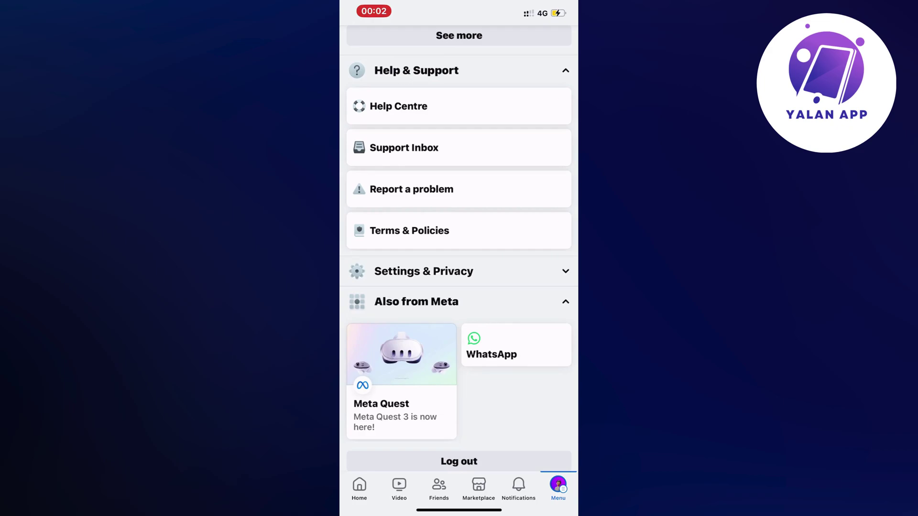
pyautogui.click(412, 190)
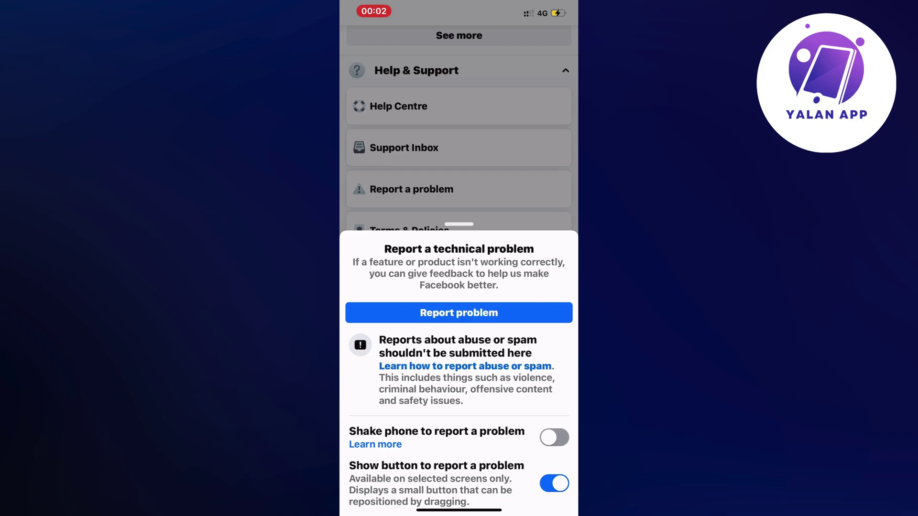
pyautogui.click(458, 313)
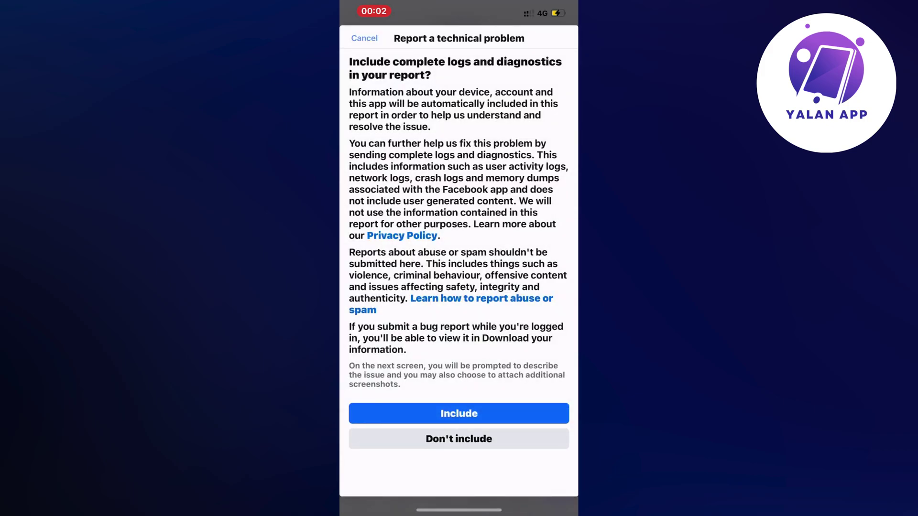
# Step: Answer the logs and diagnostics question and pick the affected feature from Choose Feature
pyautogui.click(459, 413)
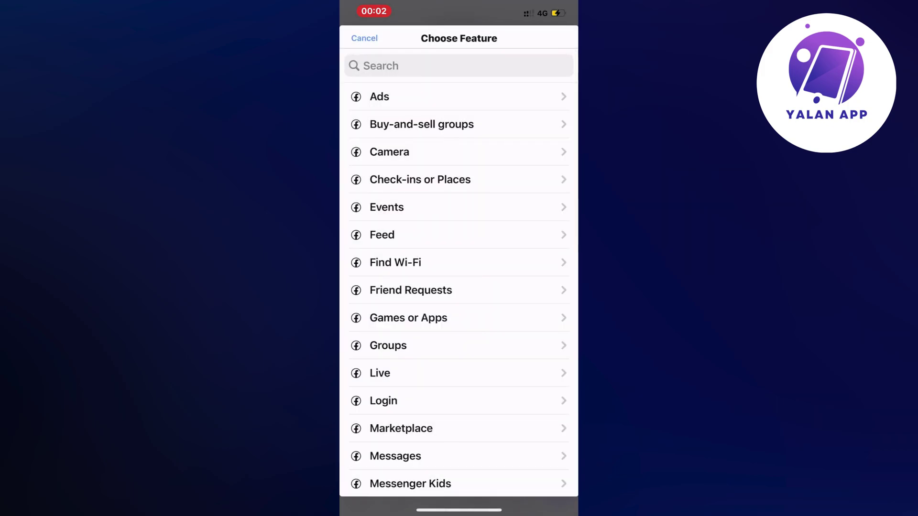
pyautogui.scroll(-3, 459, 273)
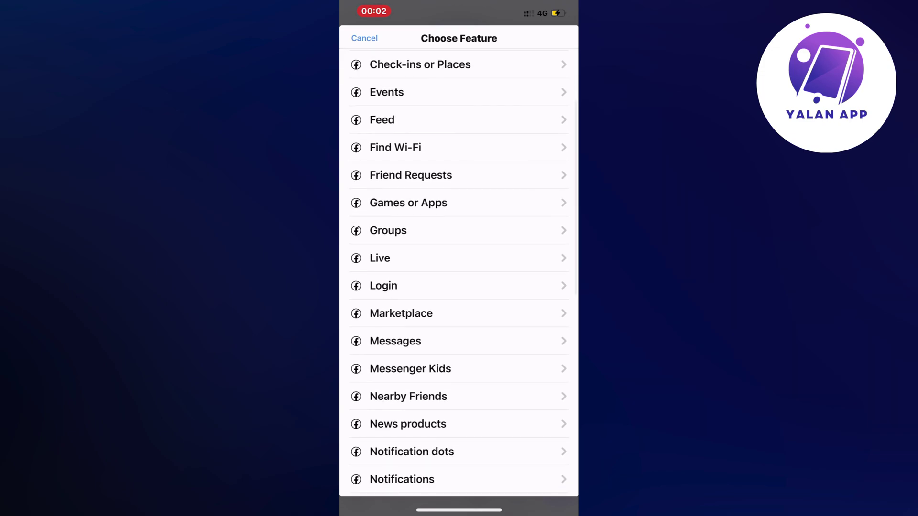
pyautogui.scroll(-5, 459, 273)
pyautogui.scroll(-2, 459, 273)
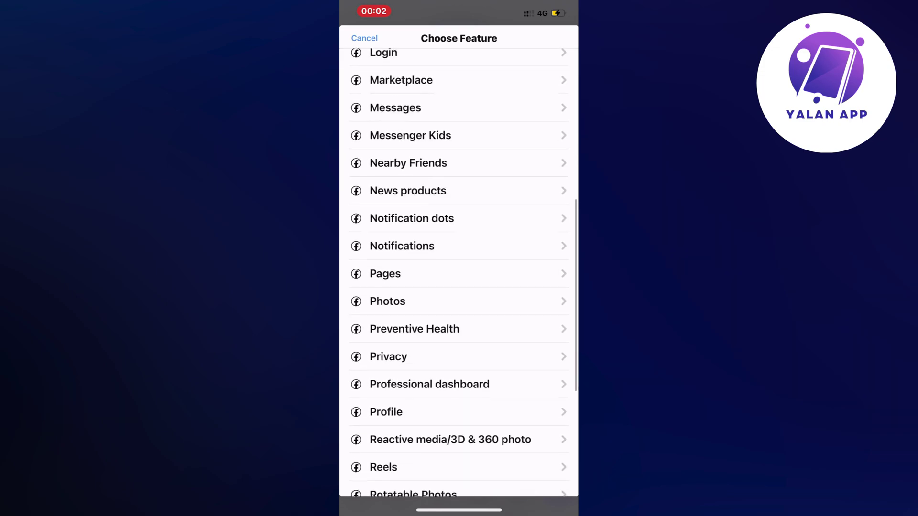
pyautogui.scroll(-2, 459, 273)
pyautogui.scroll(-2, 459, 272)
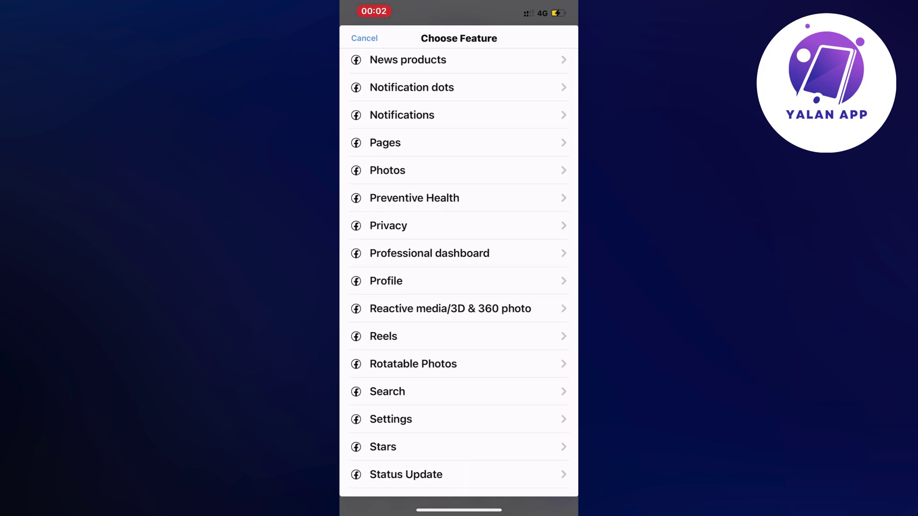
pyautogui.click(430, 252)
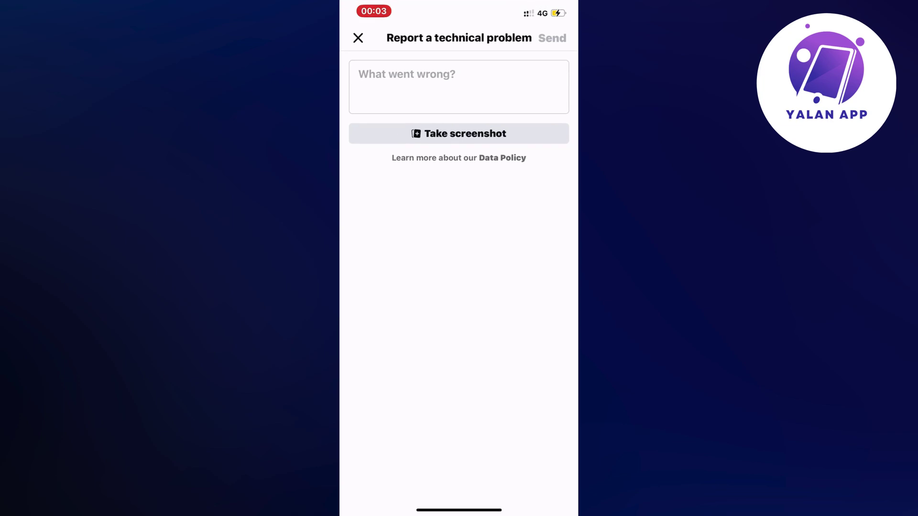
pyautogui.write('I ')
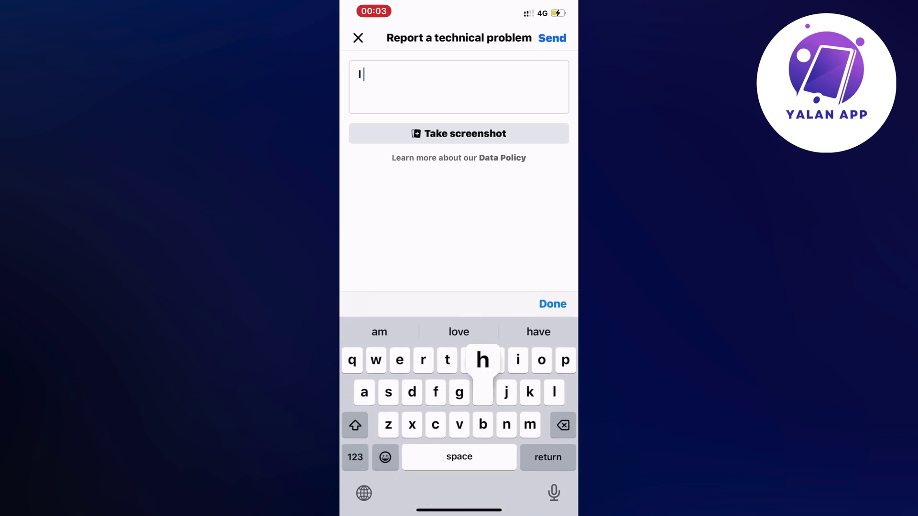
pyautogui.write('have an issue th')
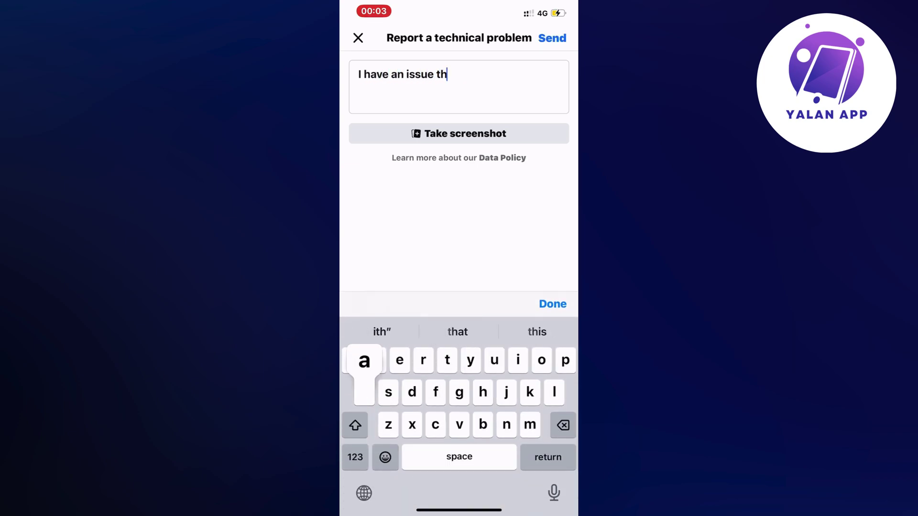
pyautogui.write('at i keep yet')
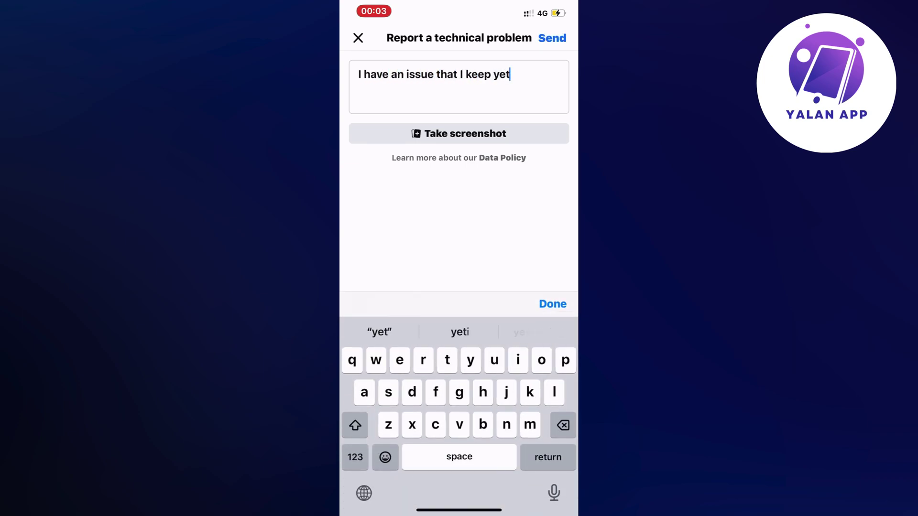
pyautogui.press('BackSpace')
pyautogui.press('BackSpace')
pyautogui.press('BackSpace')
pyautogui.write('getting ')
pyautogui.write('wrro ')
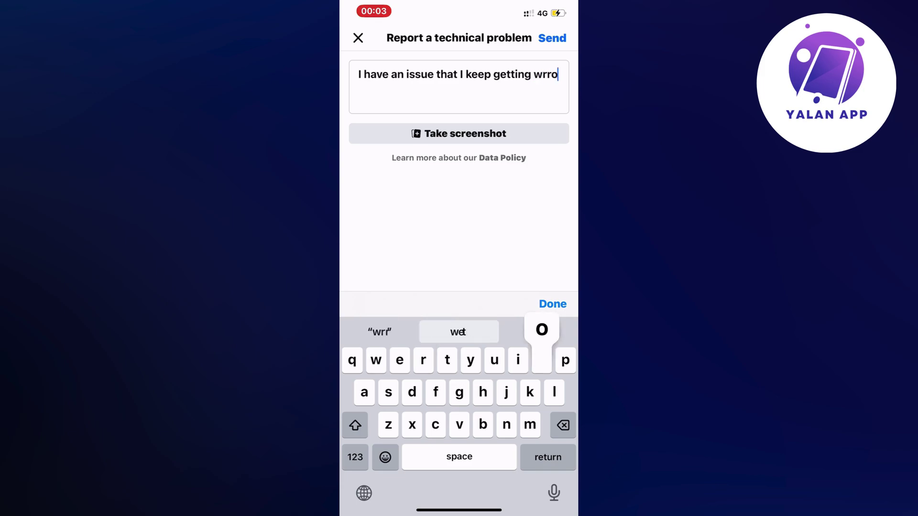
pyautogui.press('BackSpace')
pyautogui.press('BackSpace')
pyautogui.press('BackSpace')
pyautogui.press('BackSpace')
pyautogui.press('BackSpace')
pyautogui.write('error: you c')
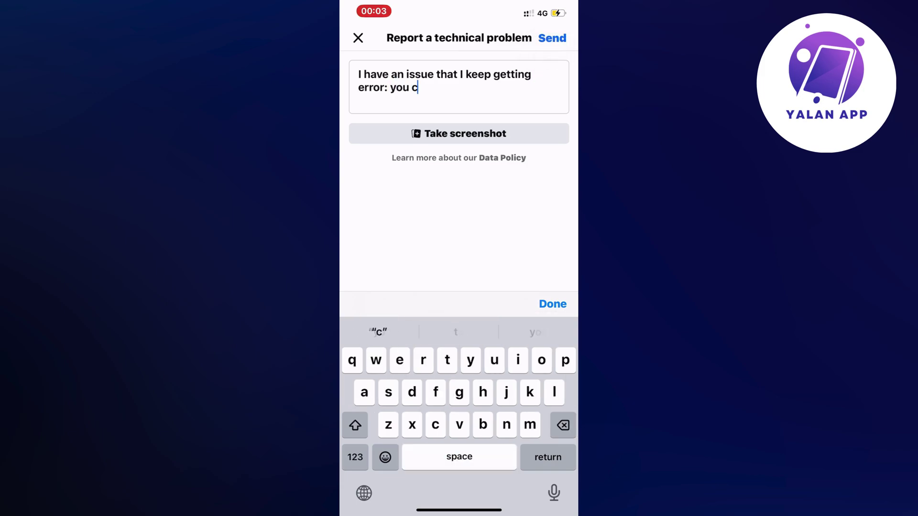
pyautogui.write("an't use this fr")
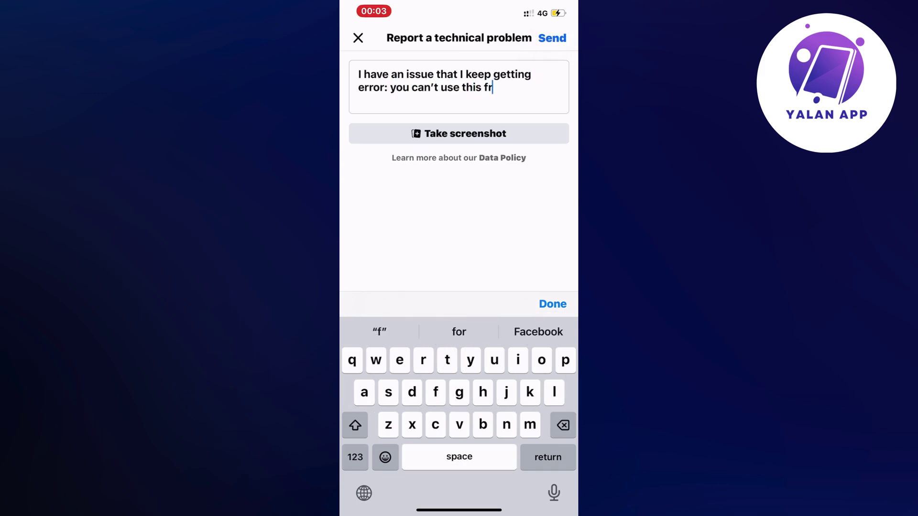
pyautogui.write('audur')
# Step: Correct typos in the 'you can't use this feature right now' description and send the report
pyautogui.press('BackSpace')
pyautogui.press('BackSpace')
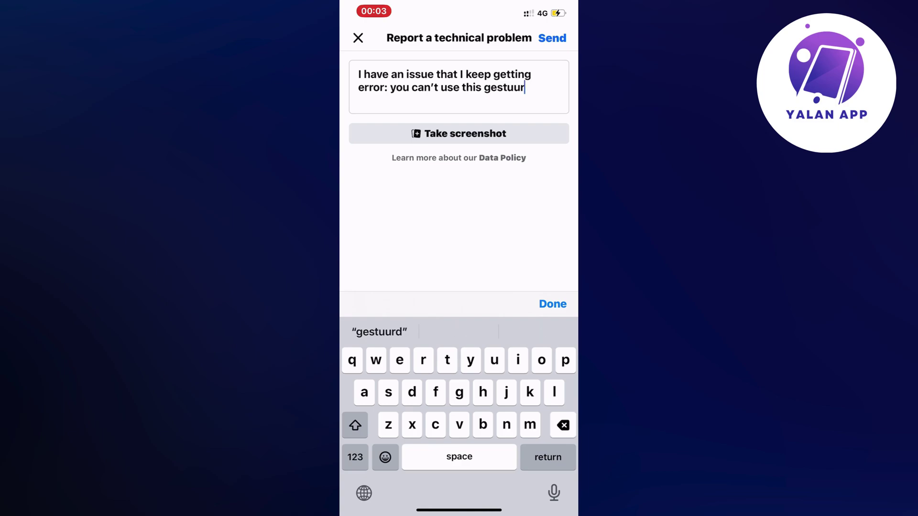
pyautogui.press('BackSpace')
pyautogui.press('BackSpace')
pyautogui.press('BackSpace')
pyautogui.press('BackSpace')
pyautogui.press('BackSpace')
pyautogui.press('BackSpace')
pyautogui.press('BackSpace')
pyautogui.write('fea')
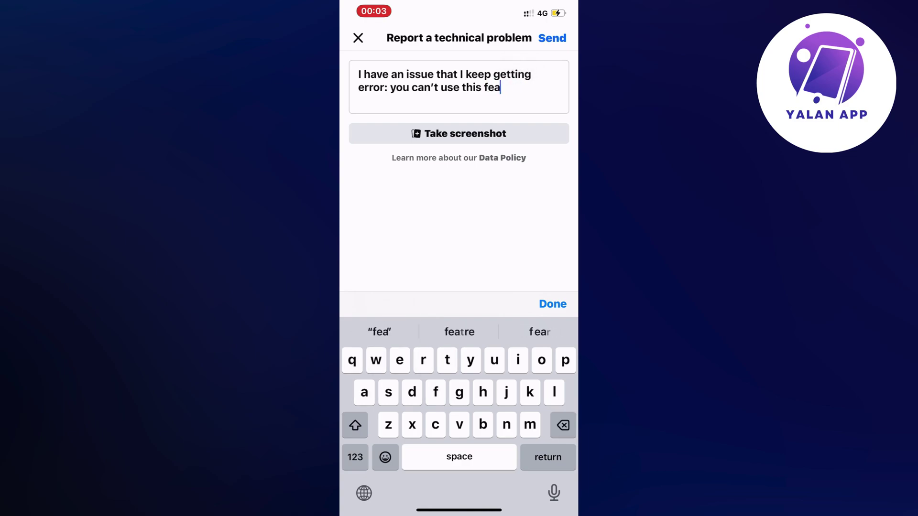
pyautogui.write('u')
pyautogui.press('BackSpace')
pyautogui.write('ture rig')
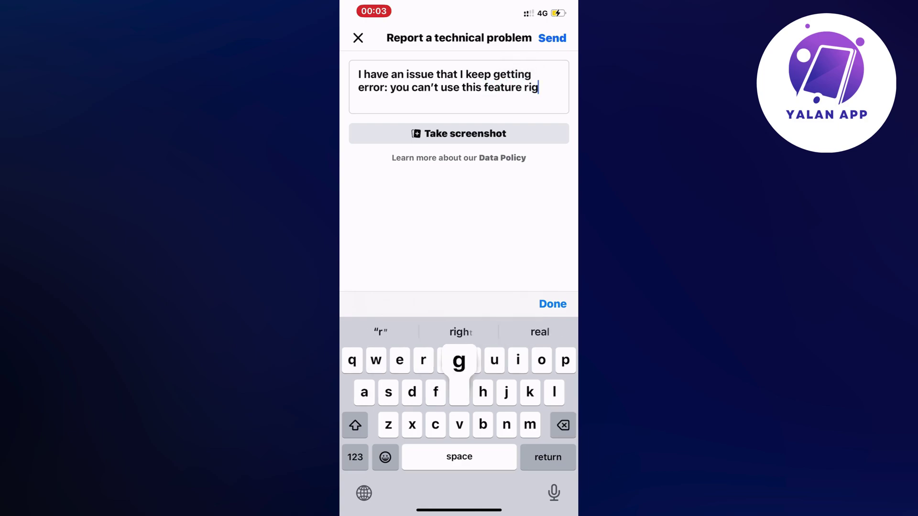
pyautogui.write('ht  now, I')
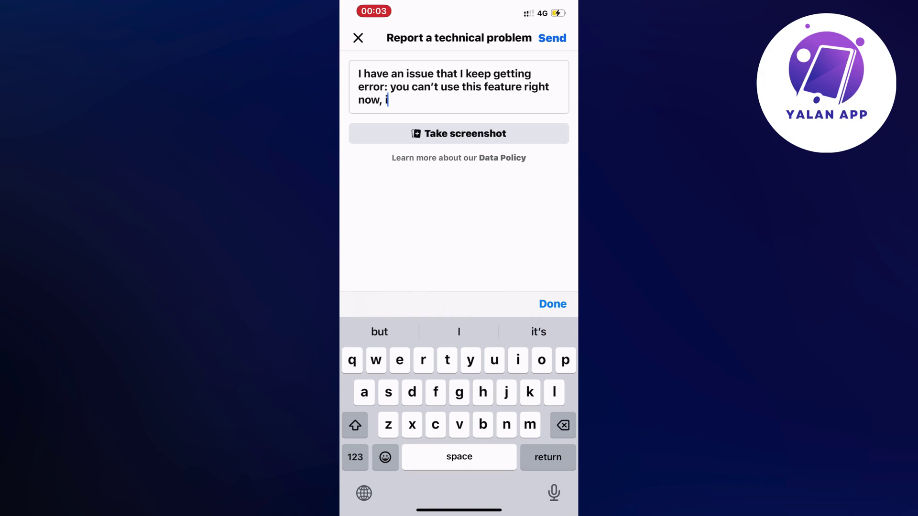
pyautogui.write(' need this to b')
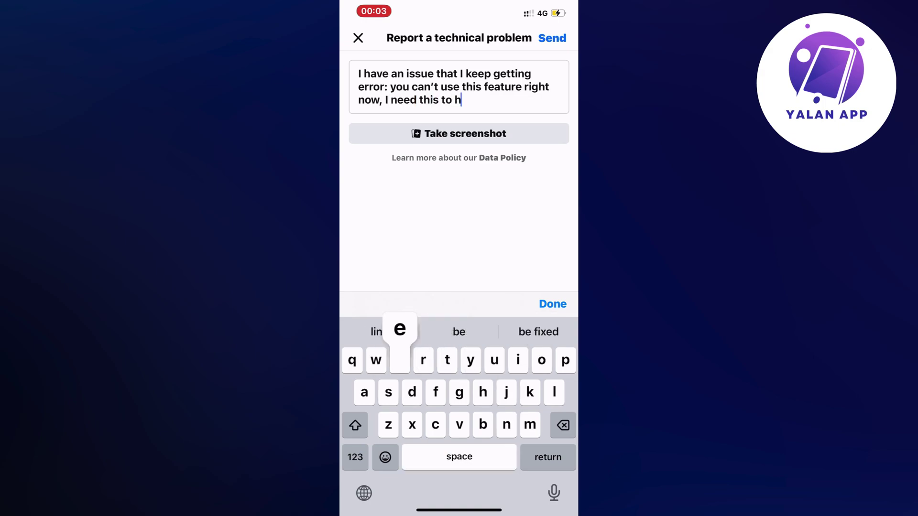
pyautogui.write('e riced')
pyautogui.press('BackSpace')
pyautogui.press('BackSpace')
pyautogui.press('BackSpace')
pyautogui.press('BackSpace')
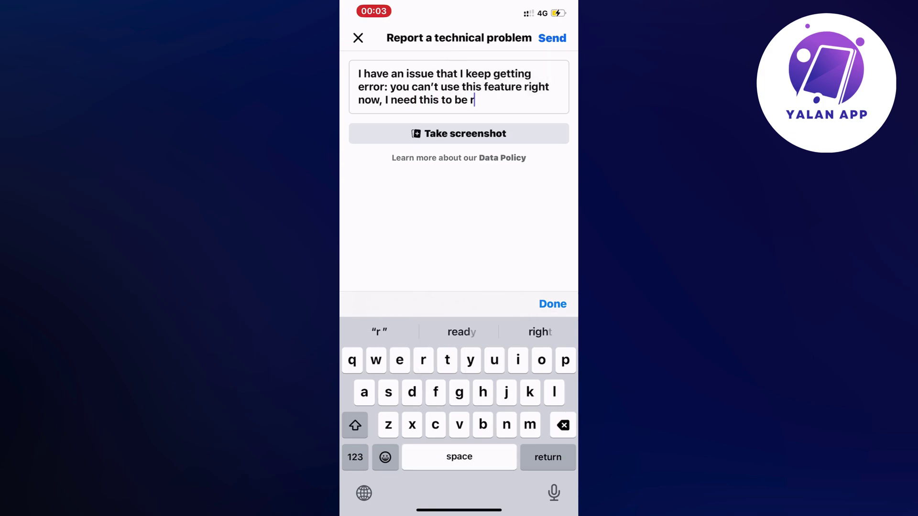
pyautogui.press('BackSpace')
pyautogui.write('fixed')
pyautogui.click(552, 303)
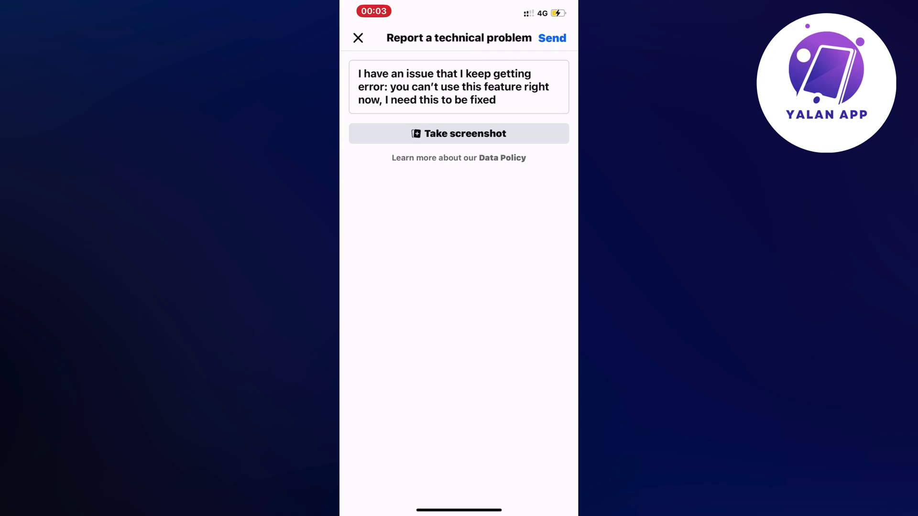
pyautogui.click(552, 38)
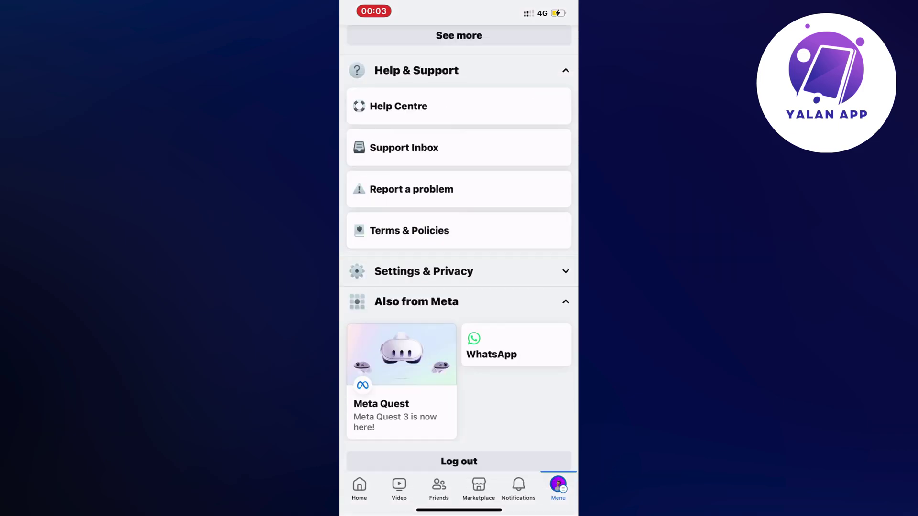
pyautogui.write('A')
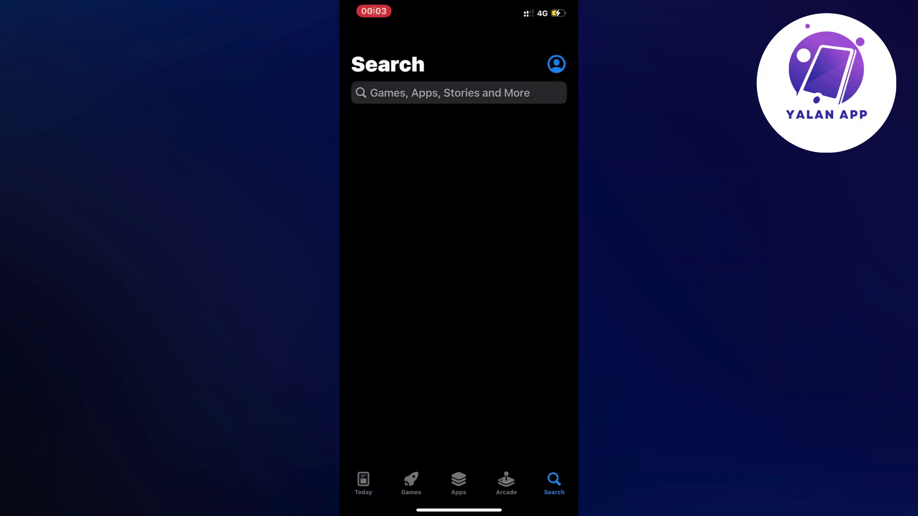
# Step: Search the App Store for 'facebook' and open the Facebook app page
pyautogui.click(460, 93)
pyautogui.write('fa')
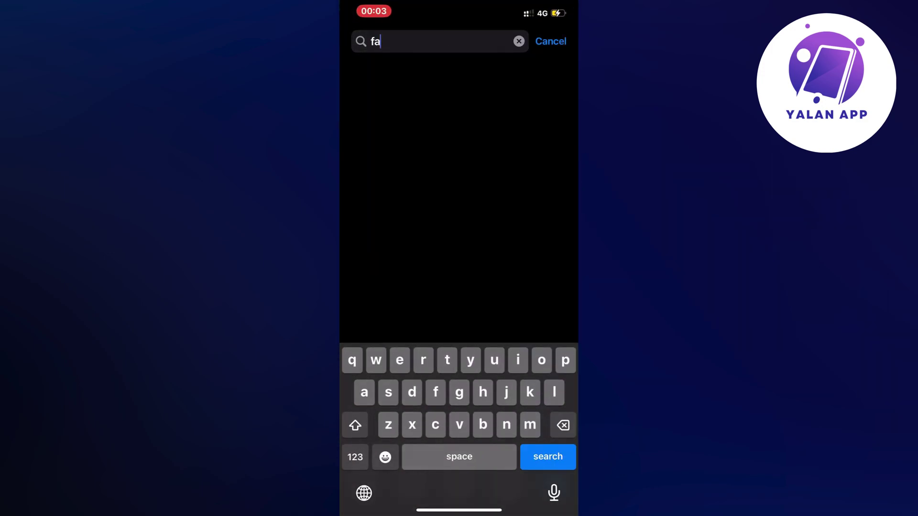
pyautogui.click(390, 78)
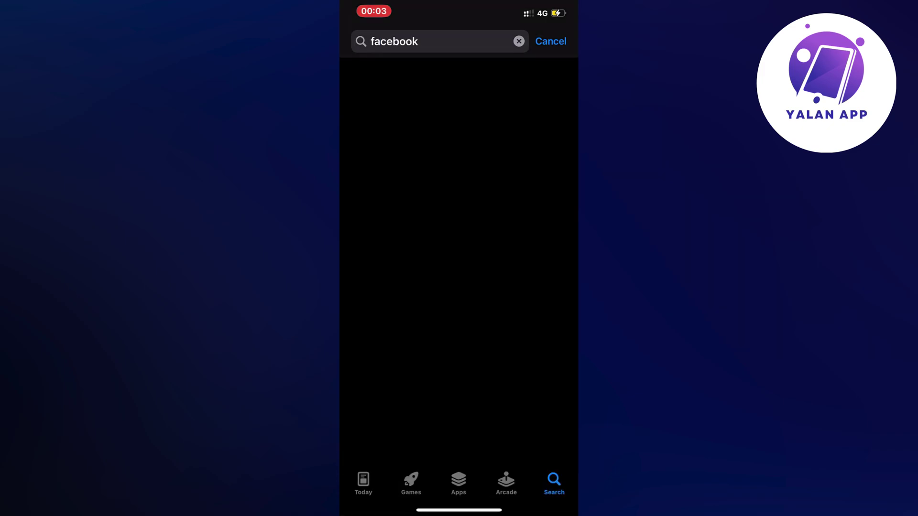
pyautogui.click(430, 339)
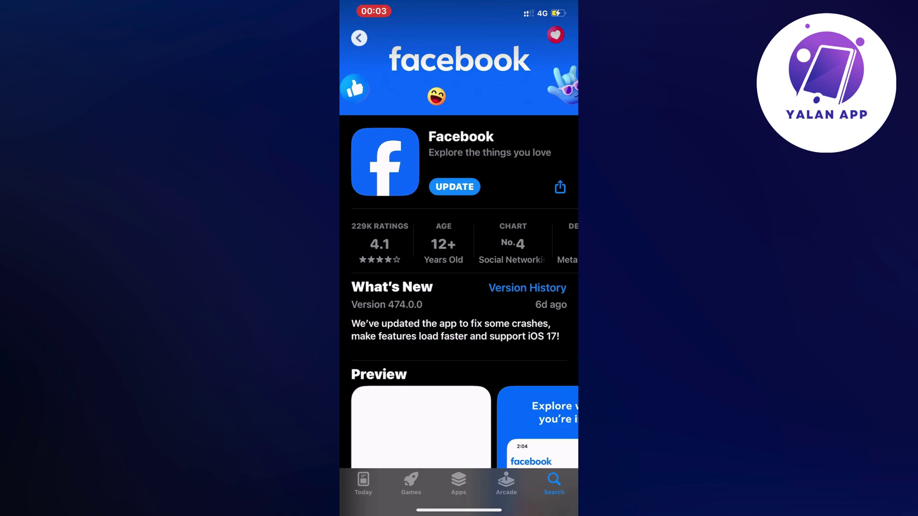
# Step: Start the Facebook update from its App Store page
pyautogui.click(455, 187)
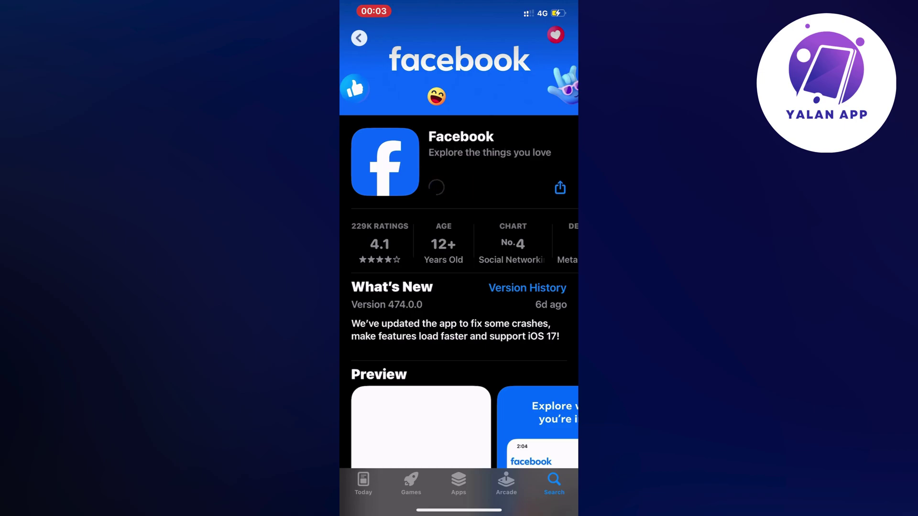